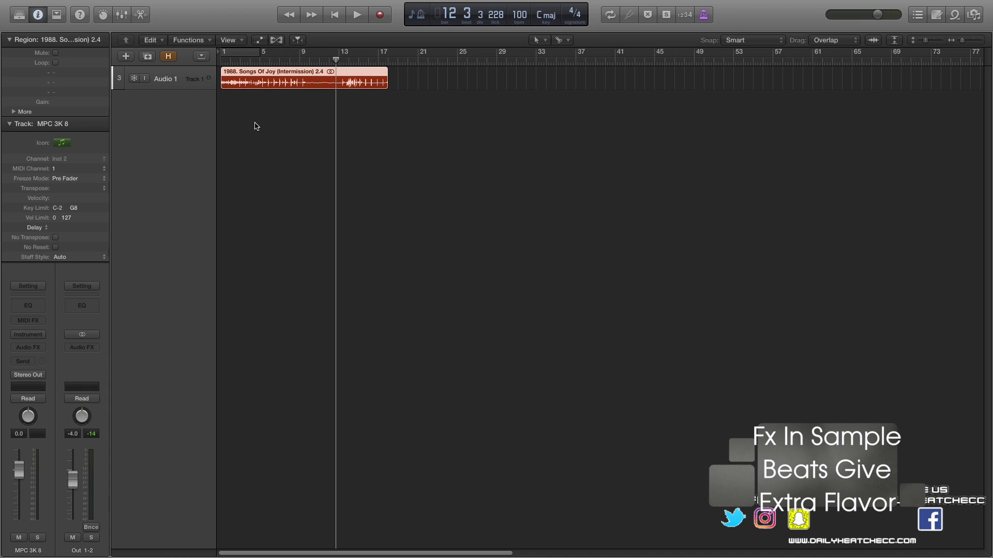
Audition the Songs Of Joy sample on Audio 1 from its beginning and from bar 9.
key(Return)
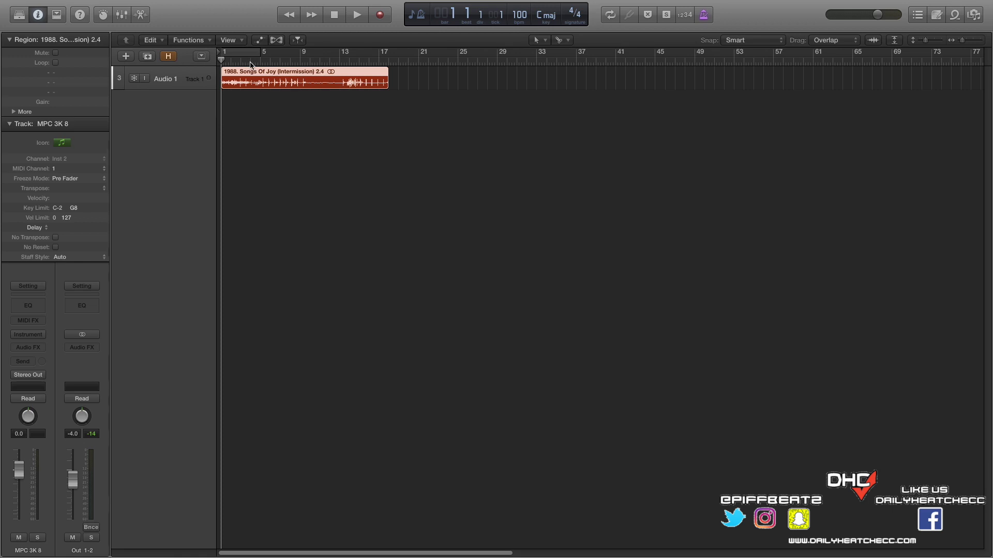
key(space)
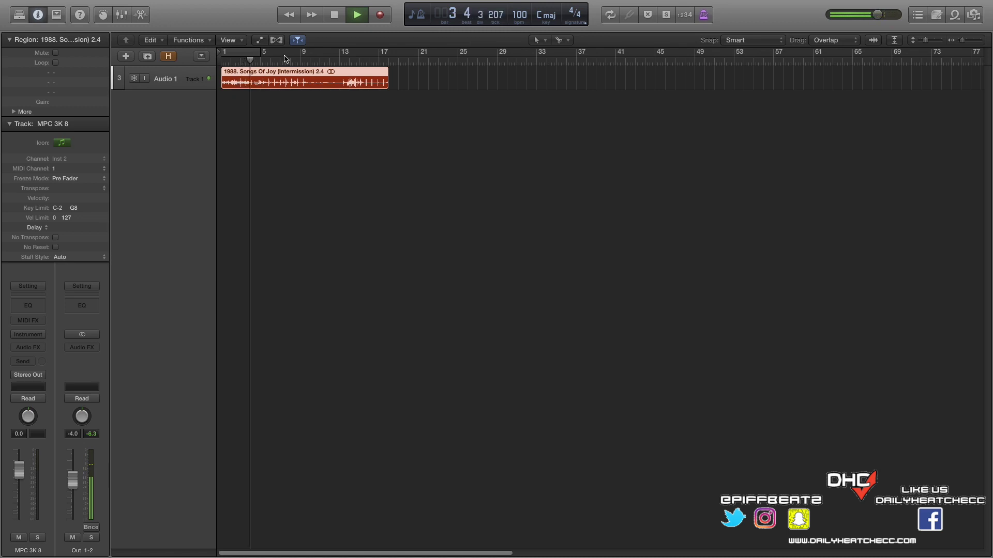
click(243, 60)
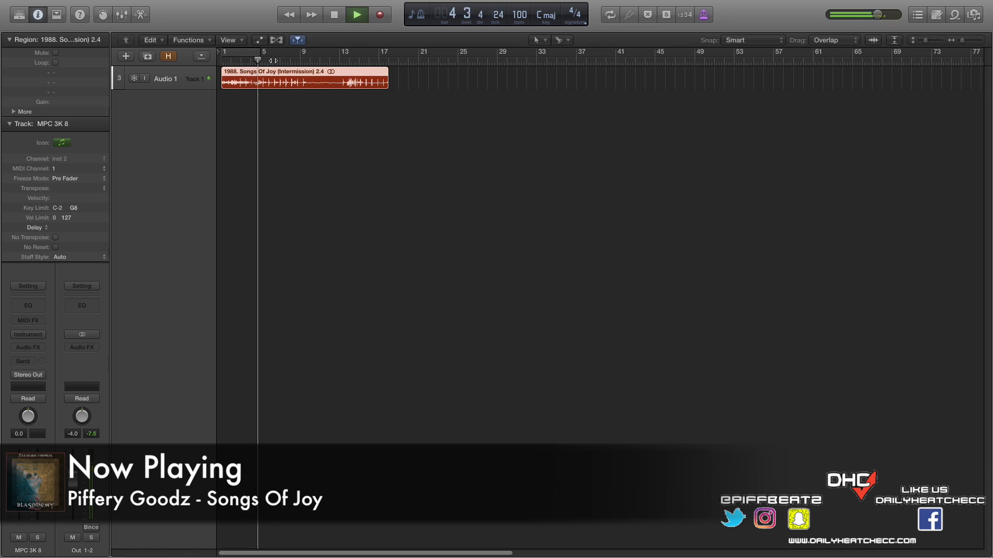
click(300, 61)
key(space)
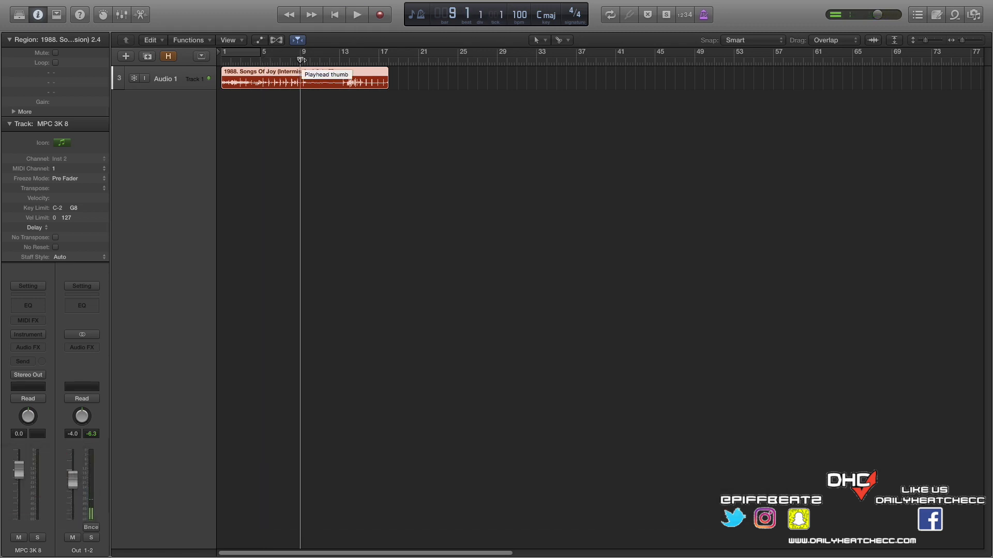
key(space)
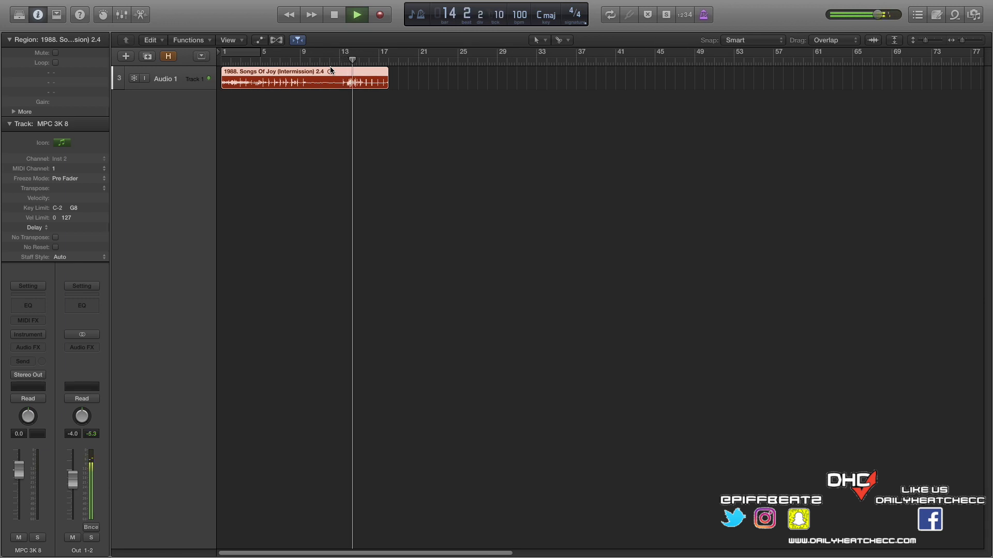
key(space)
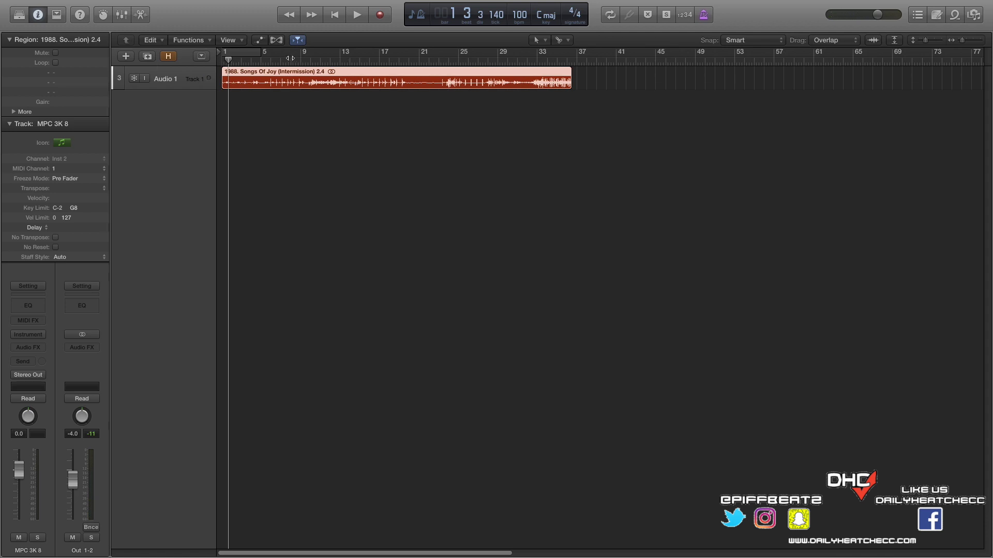
key(space)
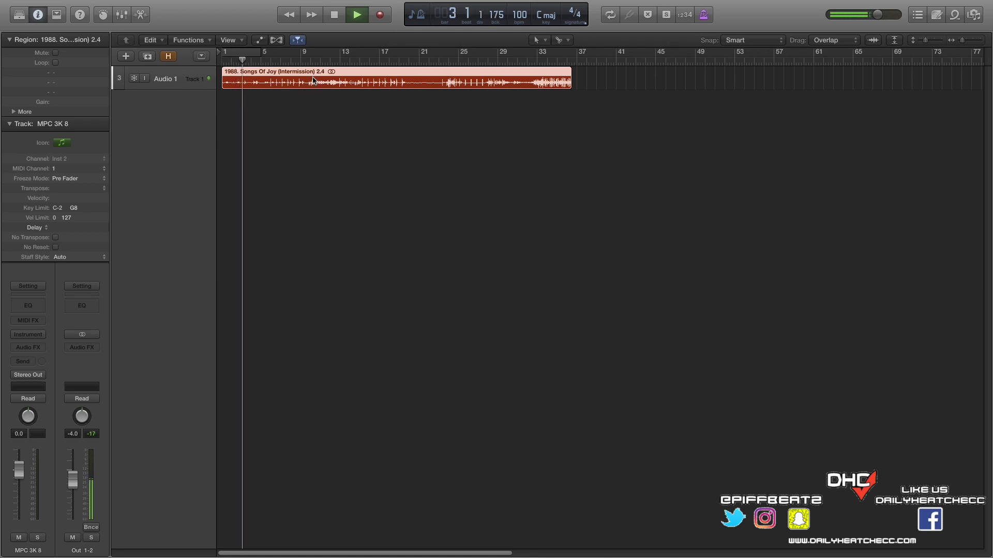
key(space)
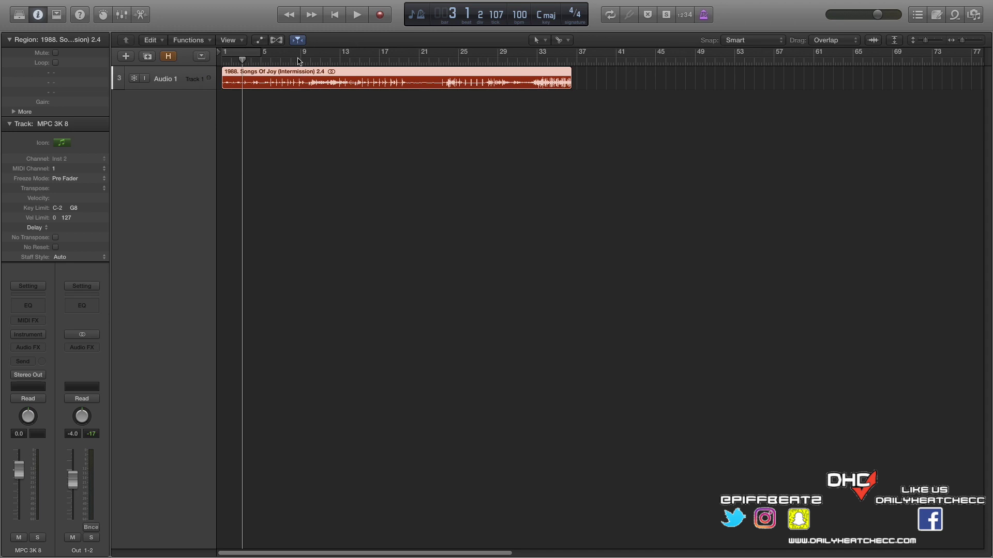
Split the Songs Of Joy region shortly after bar 10, auditioning from bar 9 and correcting the cut slightly later.
click(308, 87)
key(space)
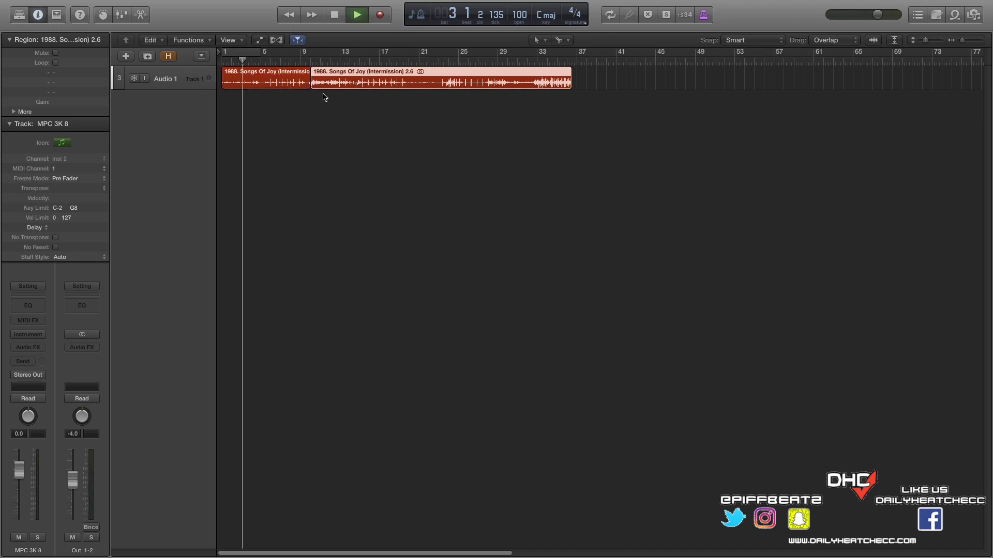
click(300, 61)
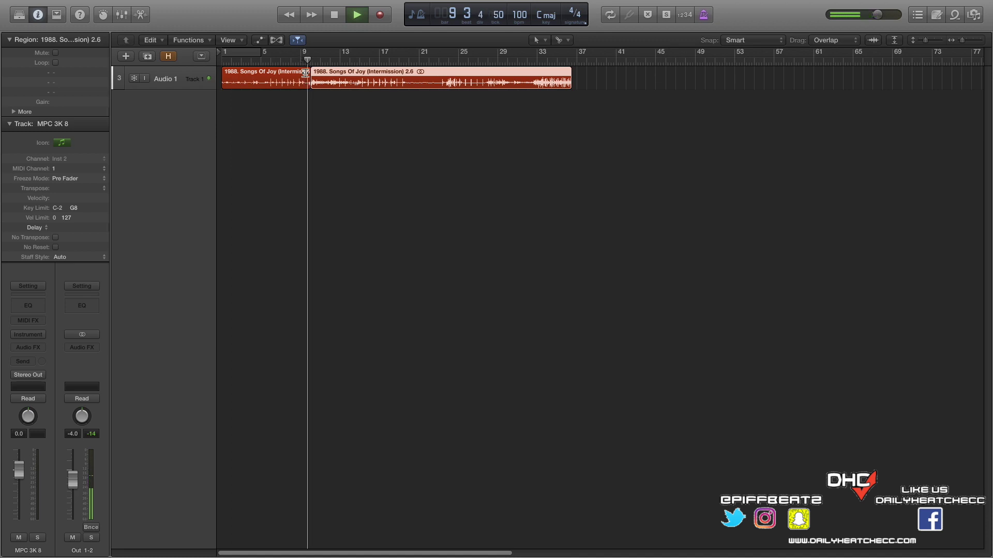
key(space)
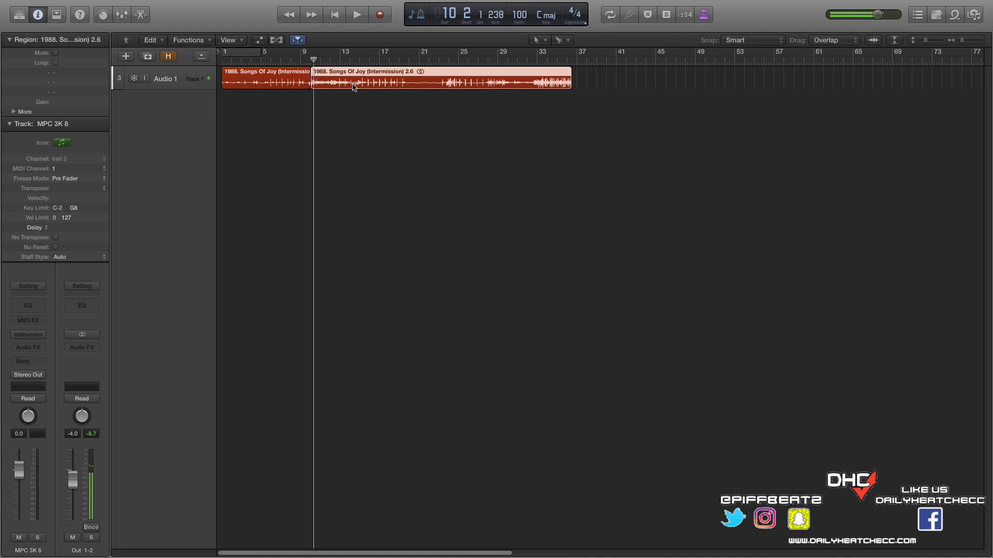
key(super+z)
key(super+shift+z)
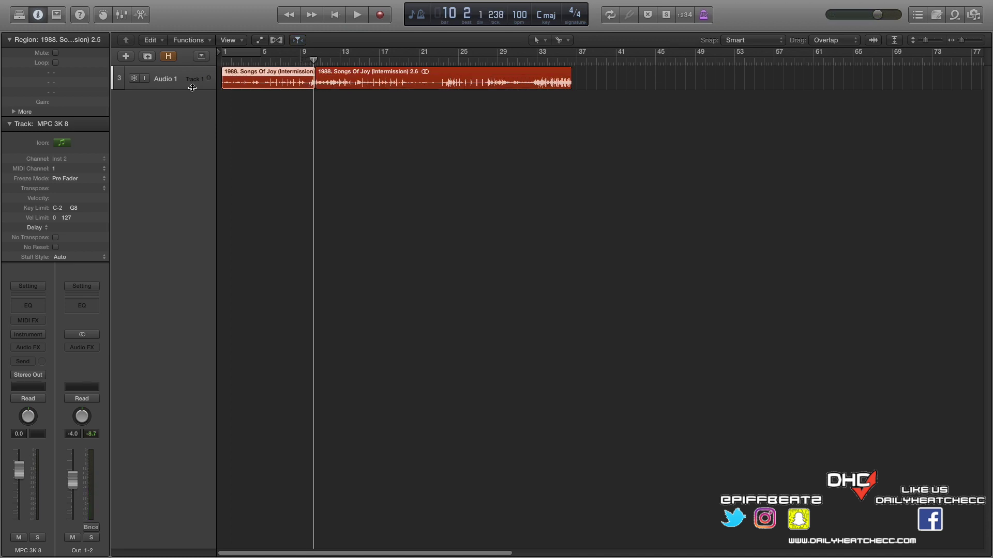
Enlarge the Audio 1 track and use the Fade Tool to add a fade-out about one bar long at the first region's end.
drag(192, 89, 170, 199)
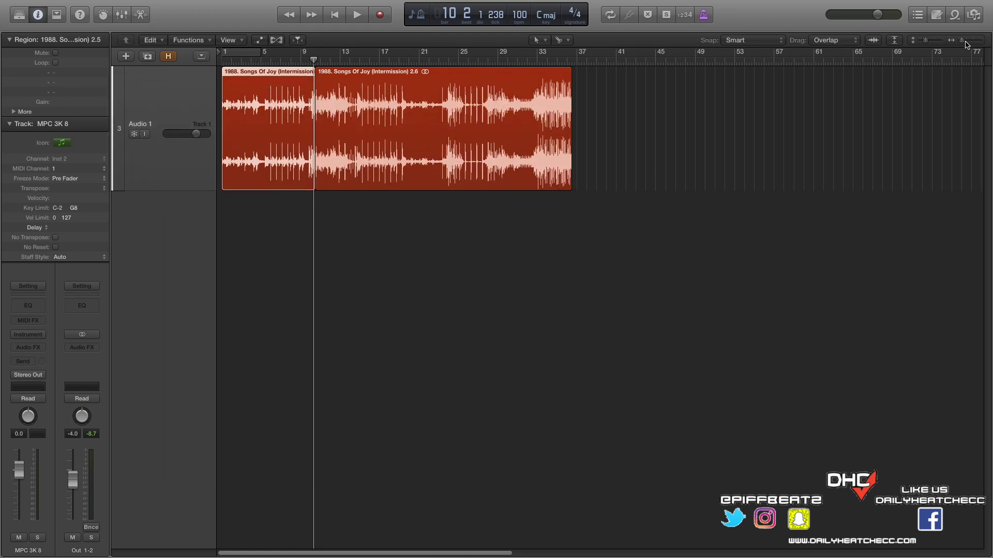
drag(963, 41, 974, 46)
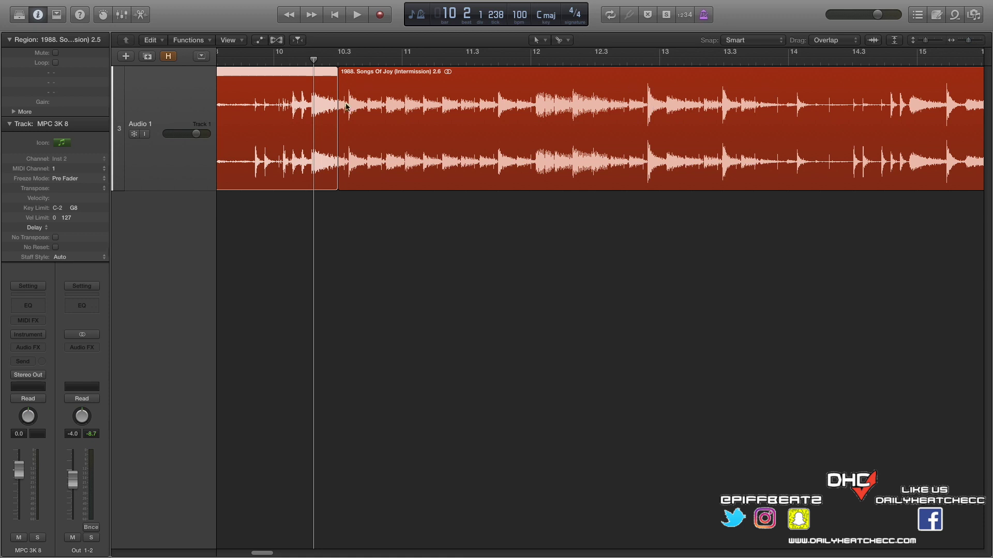
click(537, 40)
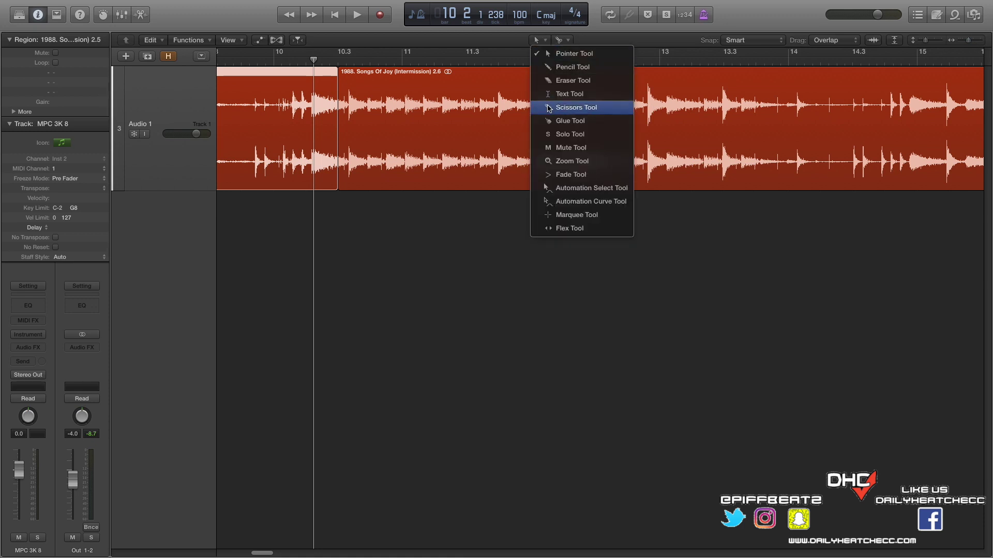
click(551, 174)
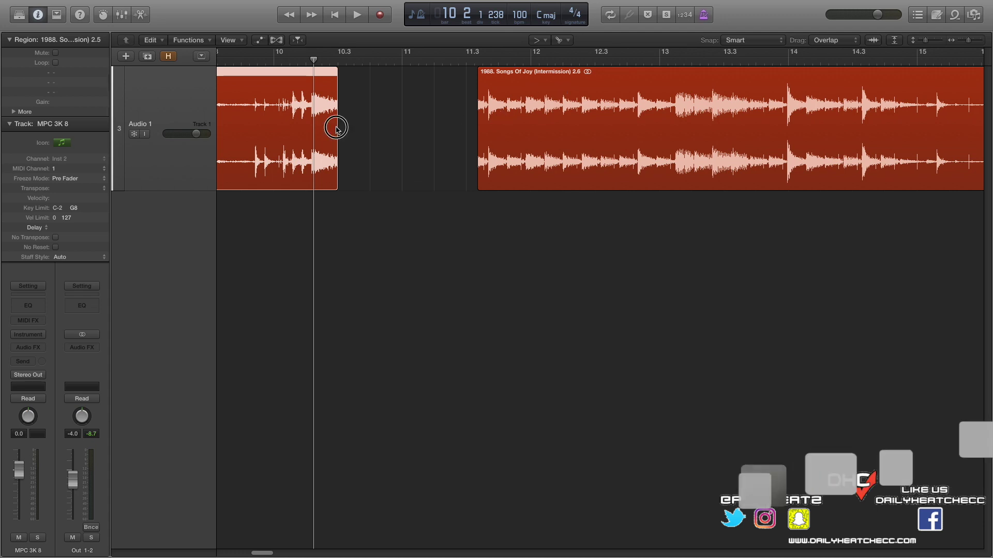
drag(336, 127, 196, 134)
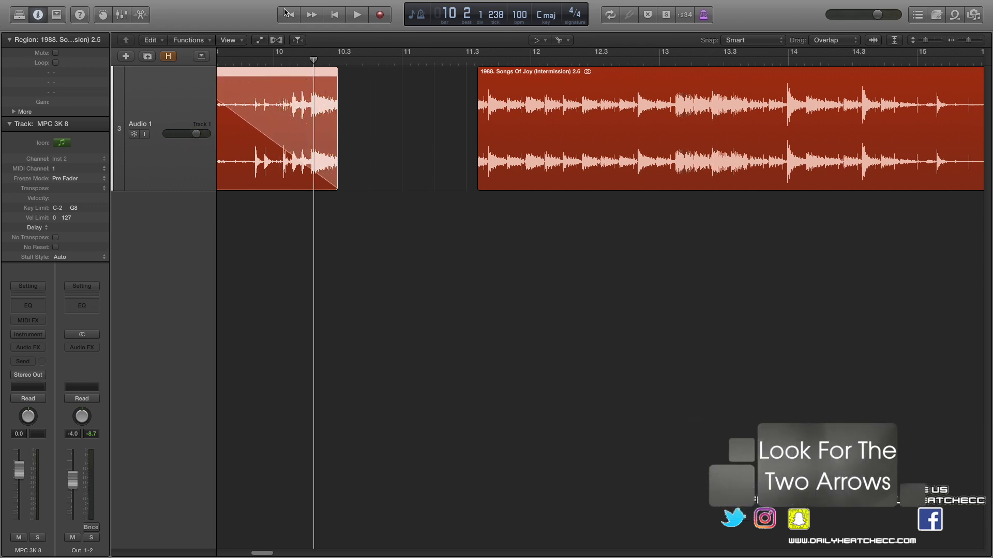
Bend the first region's fade-out into an inward curve and change its type to Slow Down.
drag(314, 60, 222, 60)
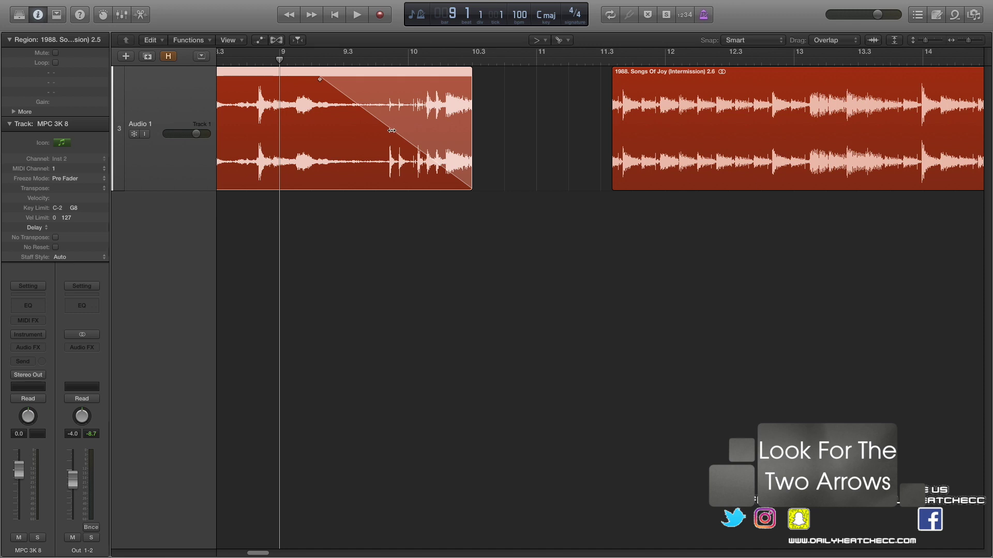
mouse_move(391, 129)
mouse_down()
mouse_move(372, 135)
mouse_move(428, 111)
mouse_move(357, 135)
mouse_move(432, 104)
mouse_move(459, 69)
mouse_move(421, 122)
mouse_move(379, 148)
mouse_move(397, 117)
mouse_up()
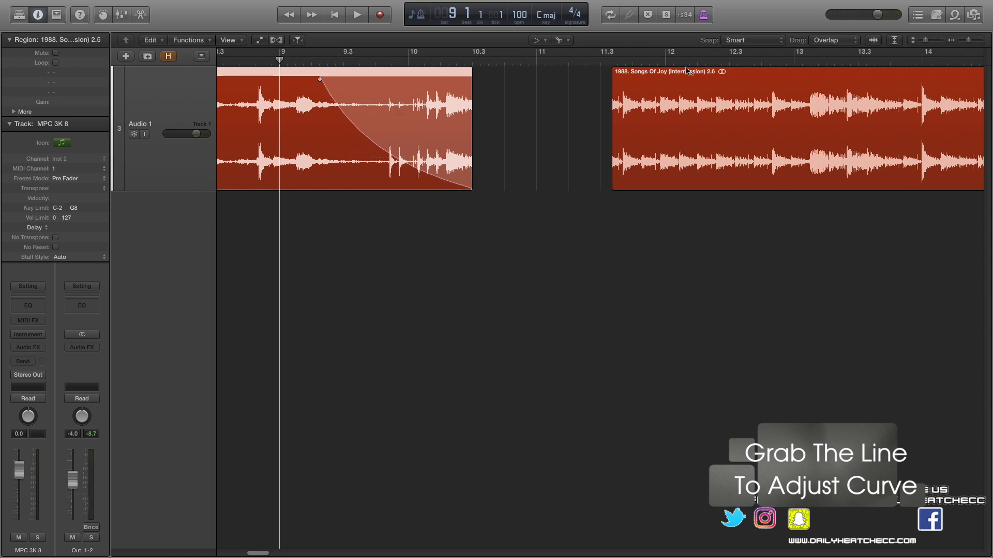
right_click(424, 111)
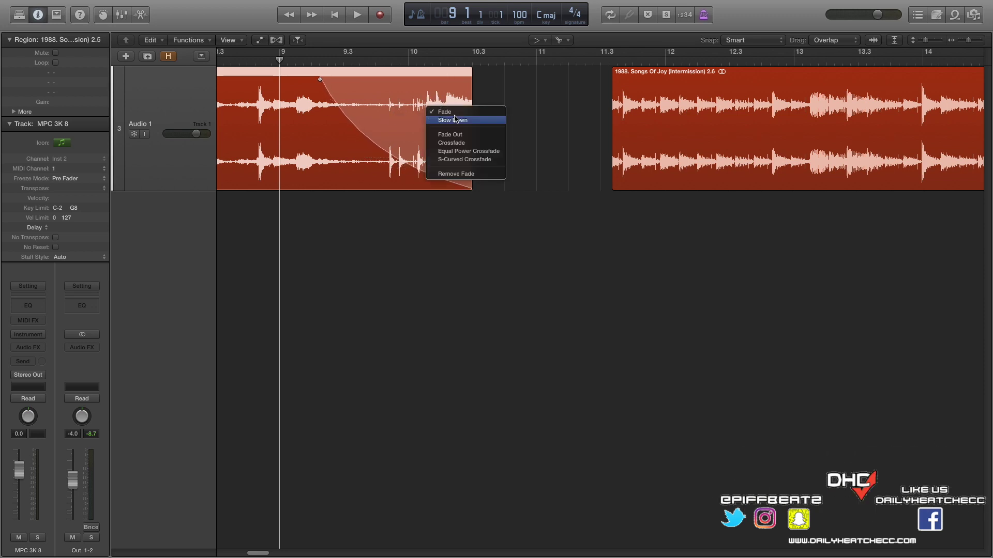
click(443, 118)
Move the second region back against the end of the faded region and play through the transition.
click(629, 73)
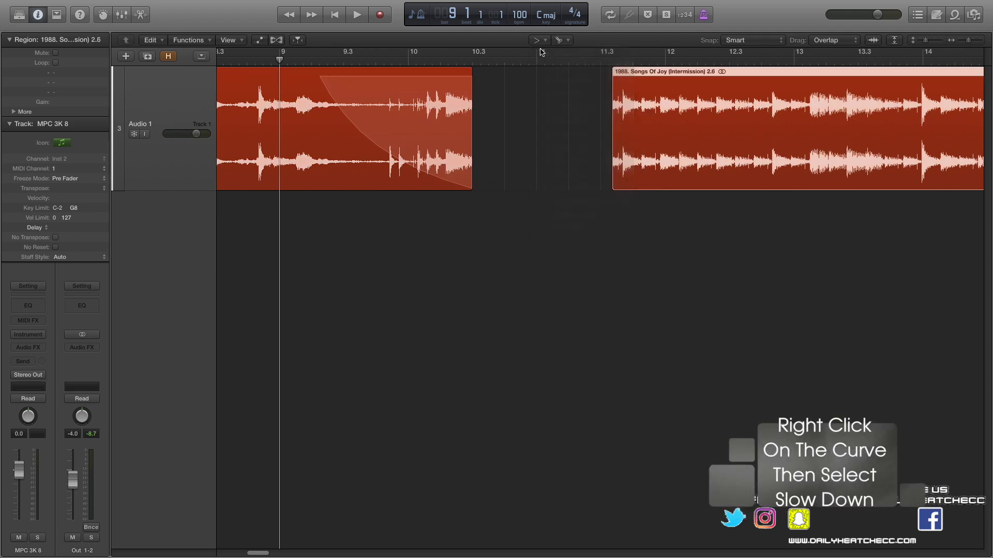
drag(636, 73, 495, 73)
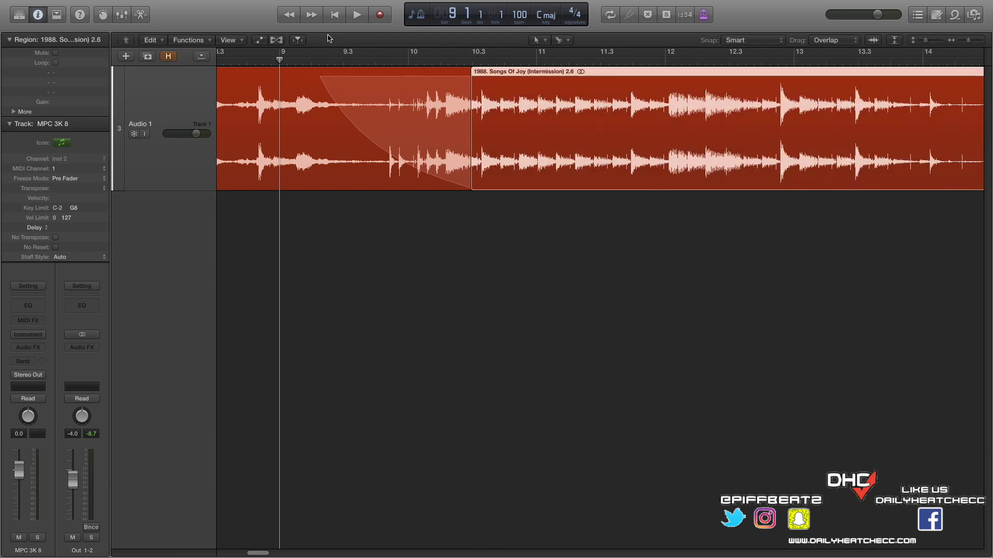
drag(969, 40, 963, 40)
double_click(252, 62)
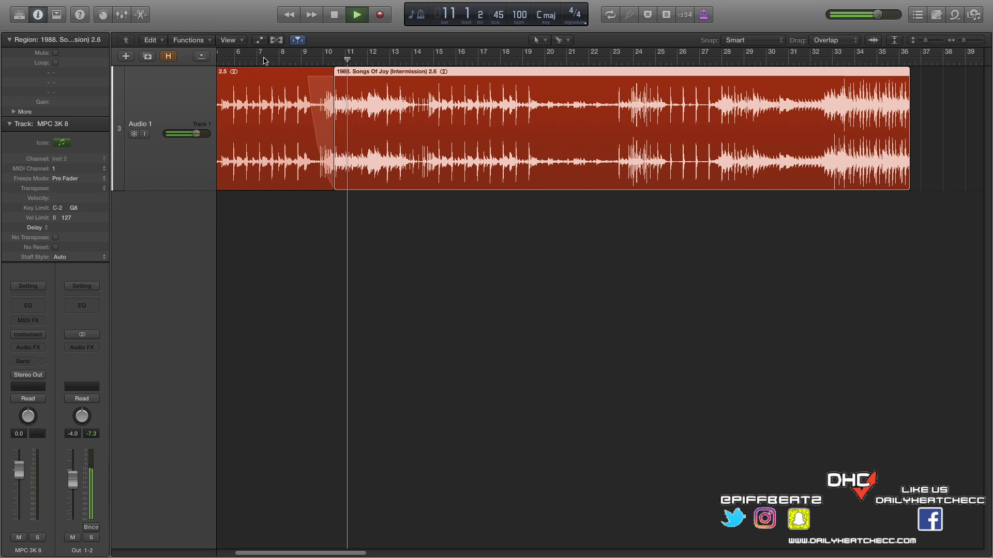
key(space)
Insert the AutoFilter effect on the Audio 1 track's channel strip.
click(288, 83)
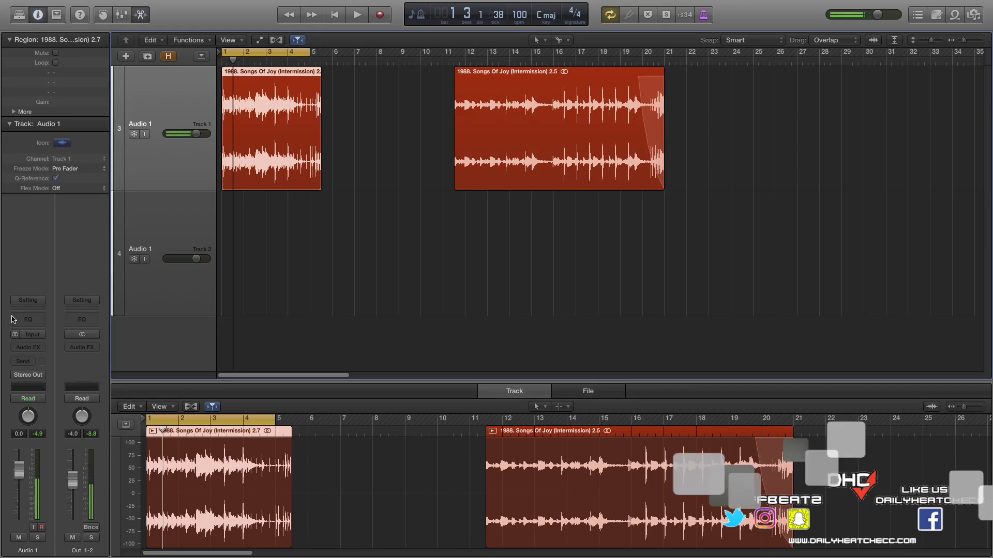
click(35, 336)
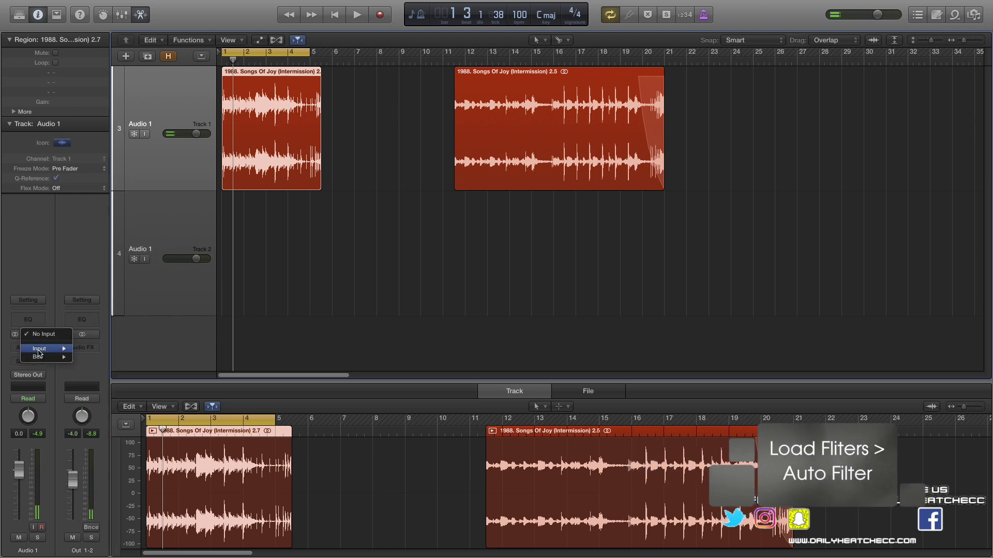
click(65, 347)
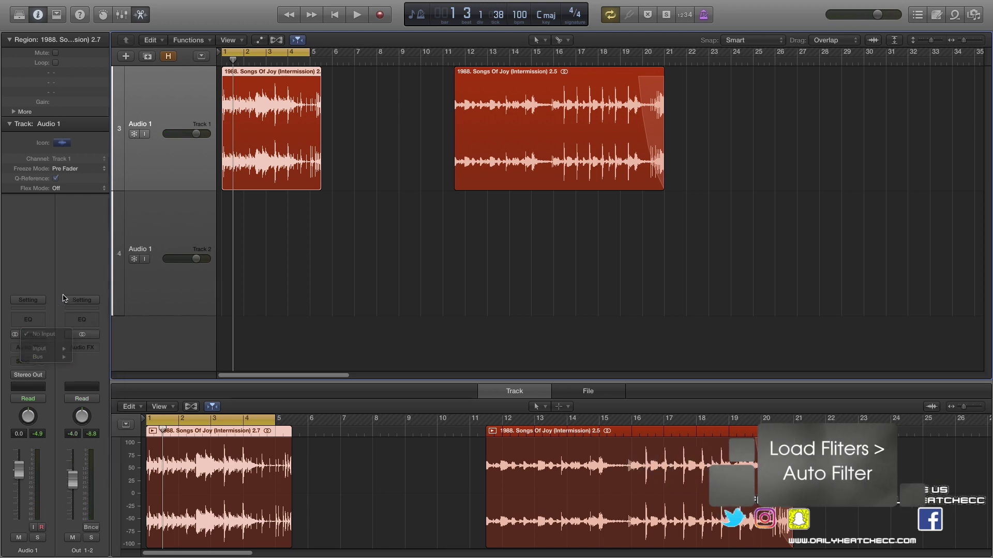
click(45, 353)
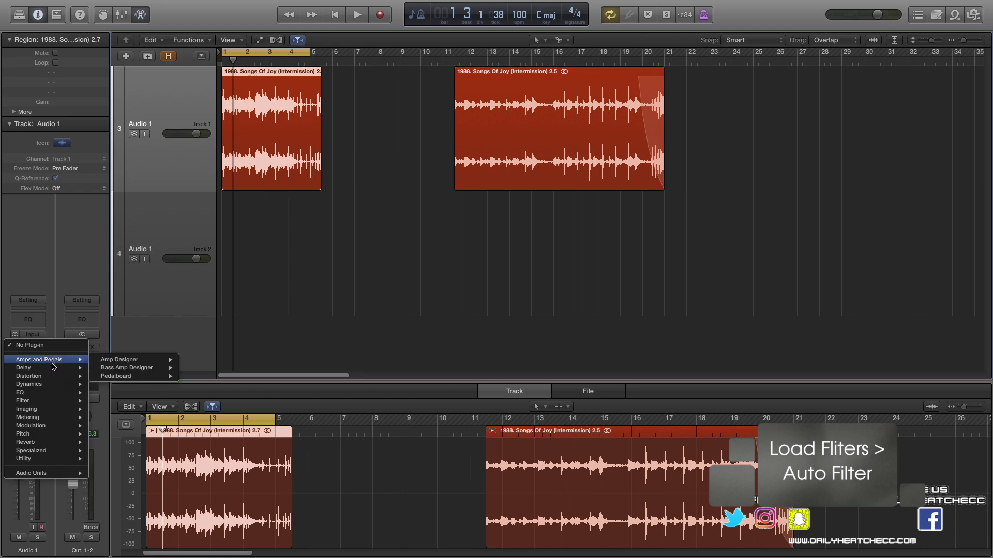
mouse_move(55, 404)
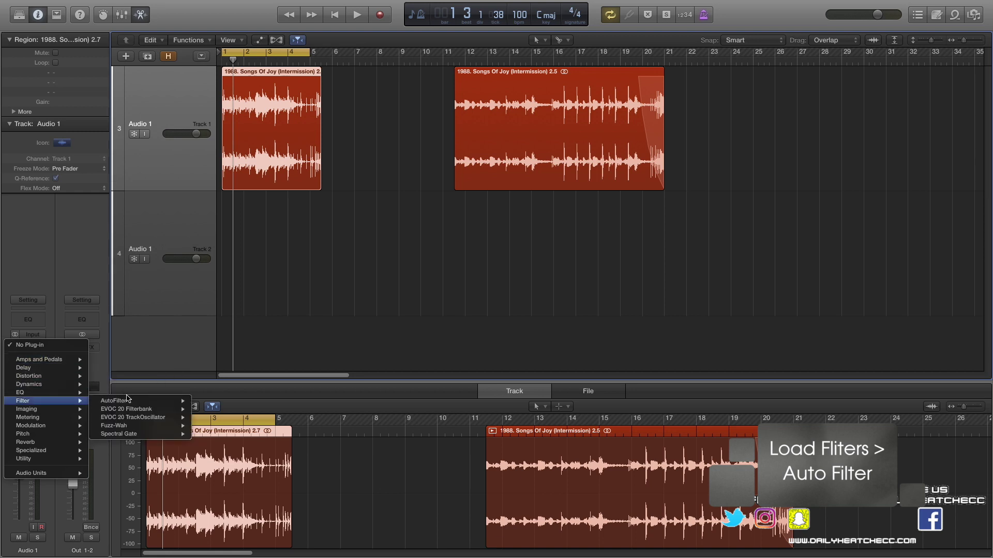
mouse_move(166, 400)
click(205, 401)
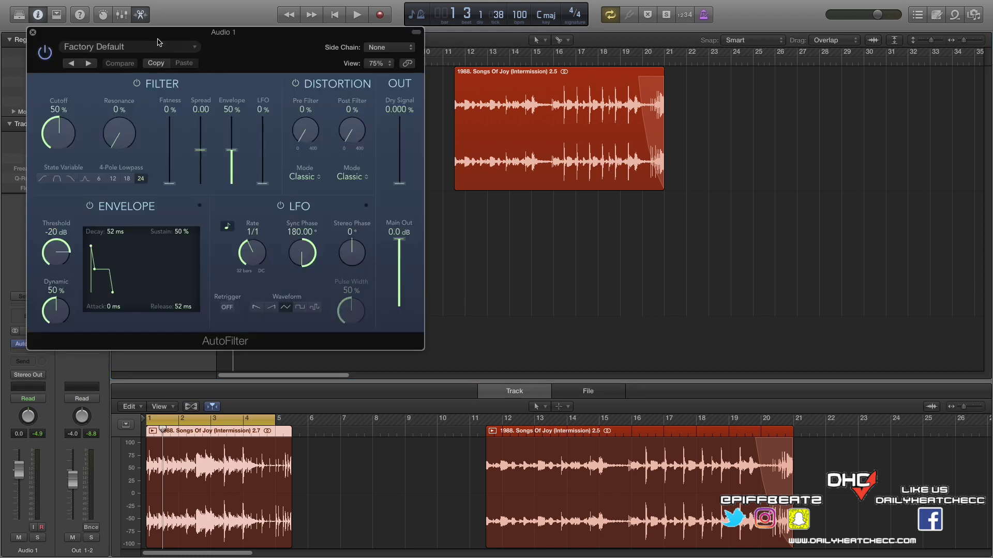
Load the Always Rising Filter preset in AutoFilter.
drag(157, 42, 427, 42)
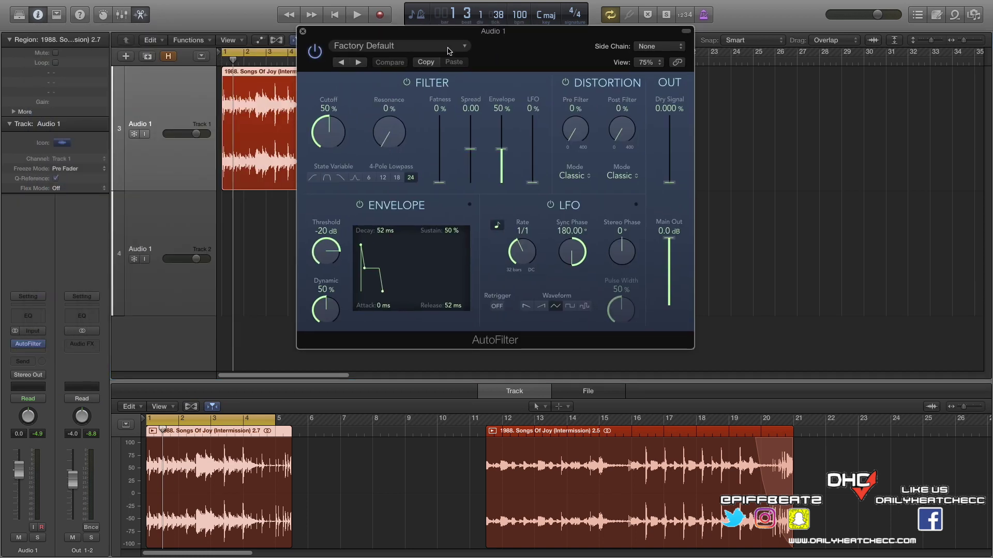
click(447, 48)
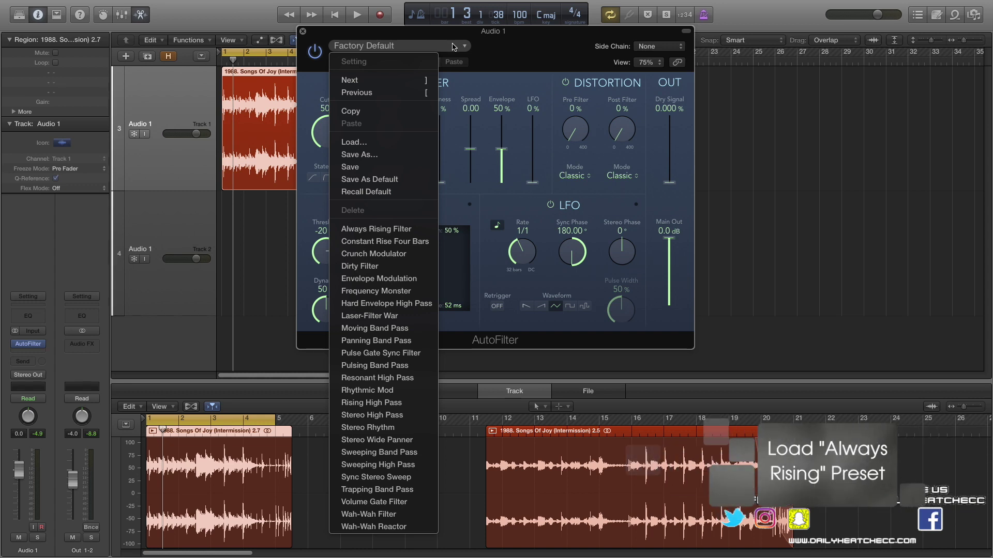
click(385, 234)
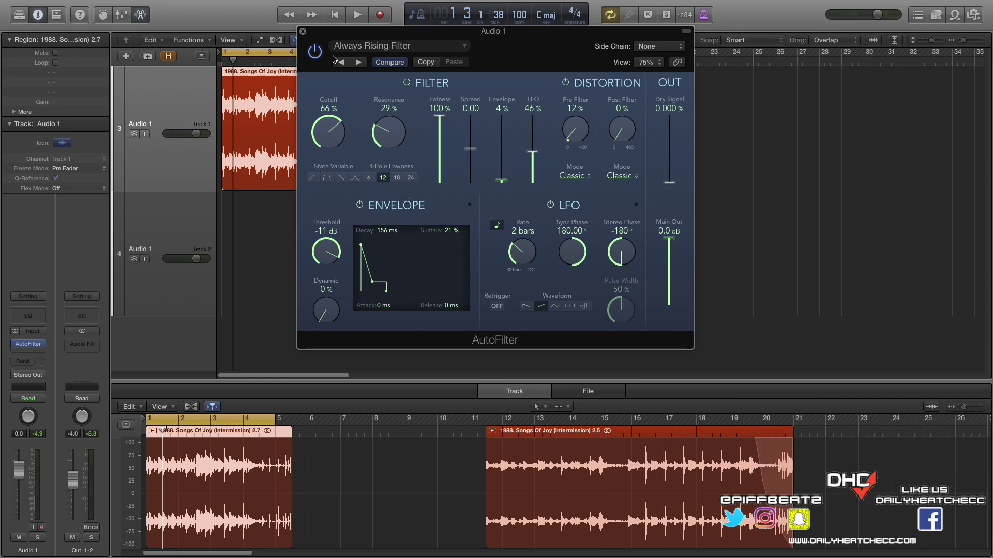
Move the AutoFilter window clear of the first region, audition the filtered loop, and return the playhead to bar 1.
drag(317, 49, 496, 64)
key(space)
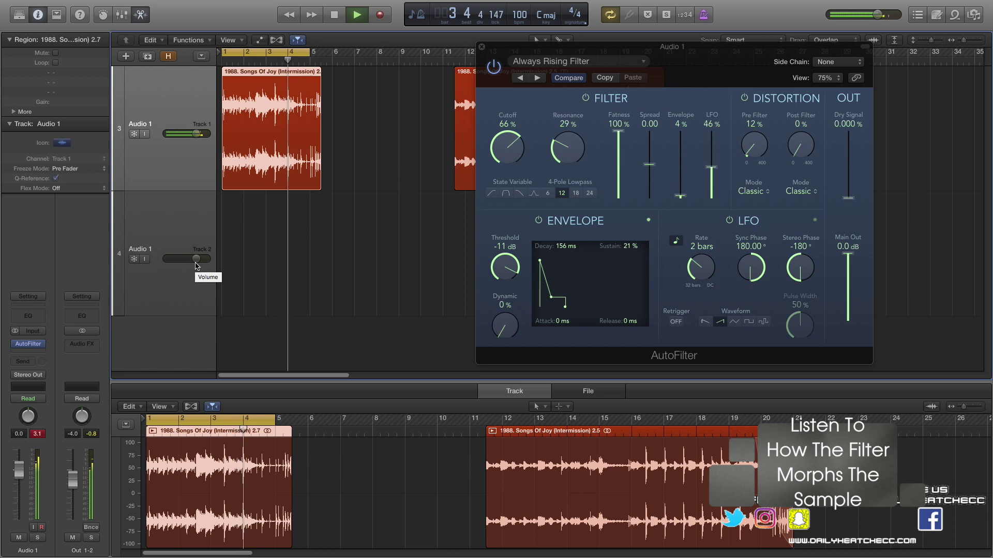
key(space)
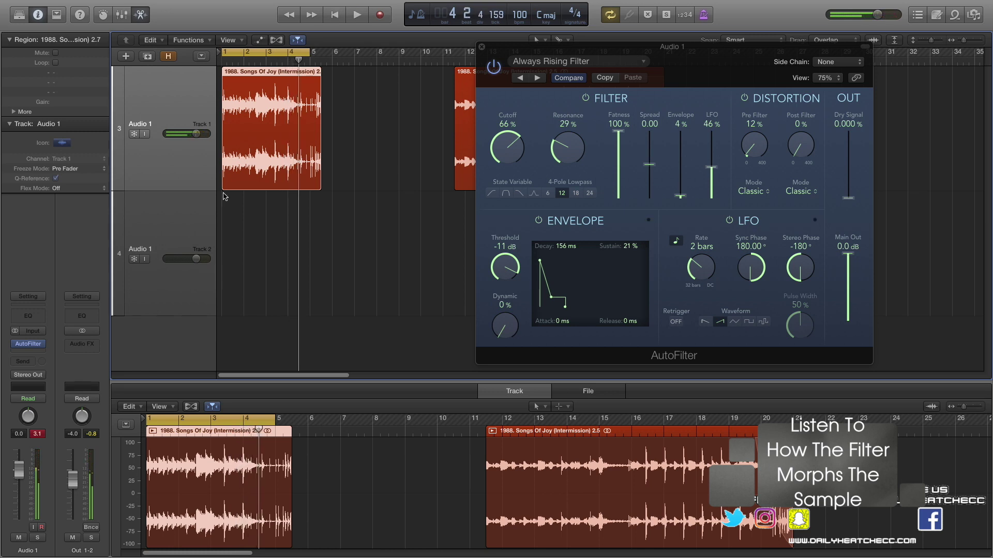
drag(313, 52, 205, 74)
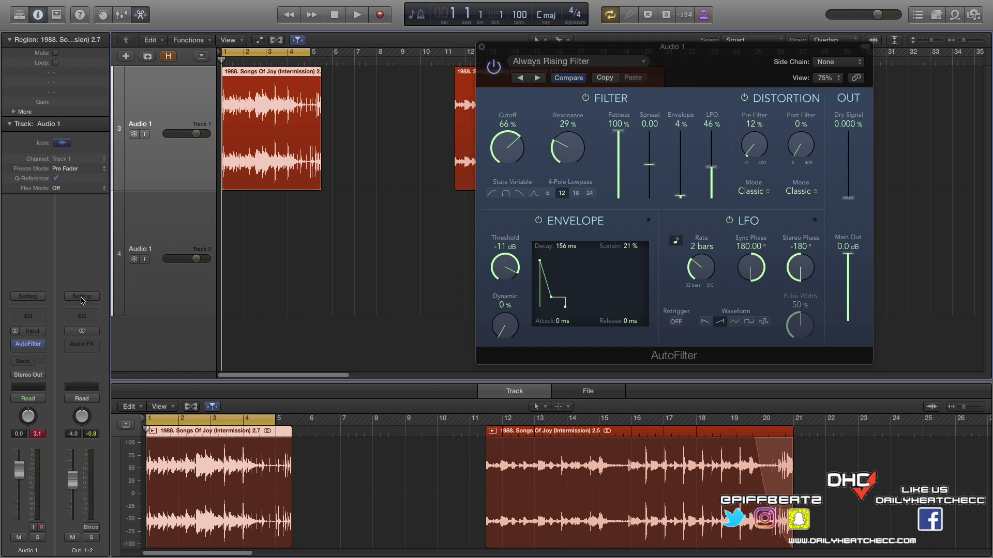
Insert the stereo Echo delay effect below AutoFilter on the Audio 1 channel strip.
click(44, 353)
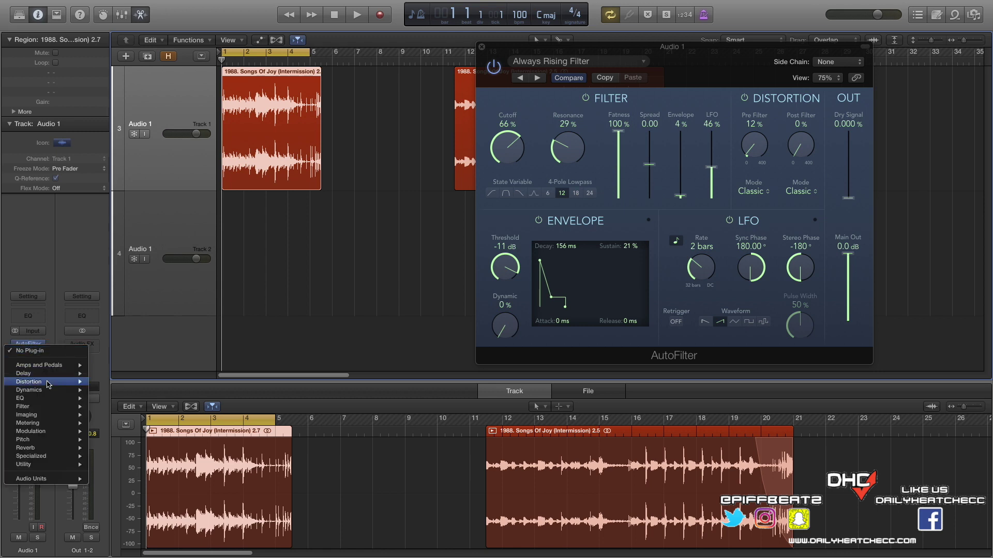
mouse_move(66, 378)
mouse_move(134, 382)
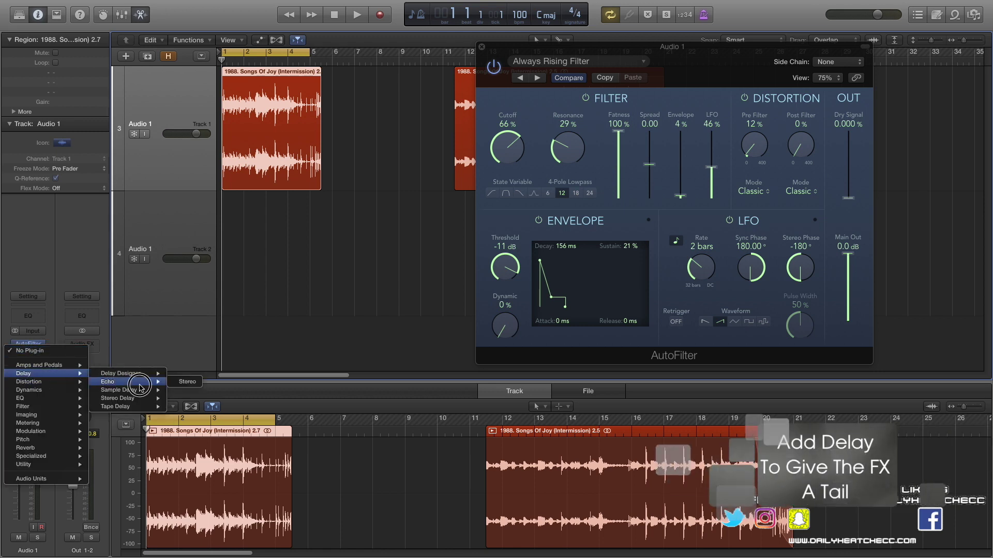
click(178, 383)
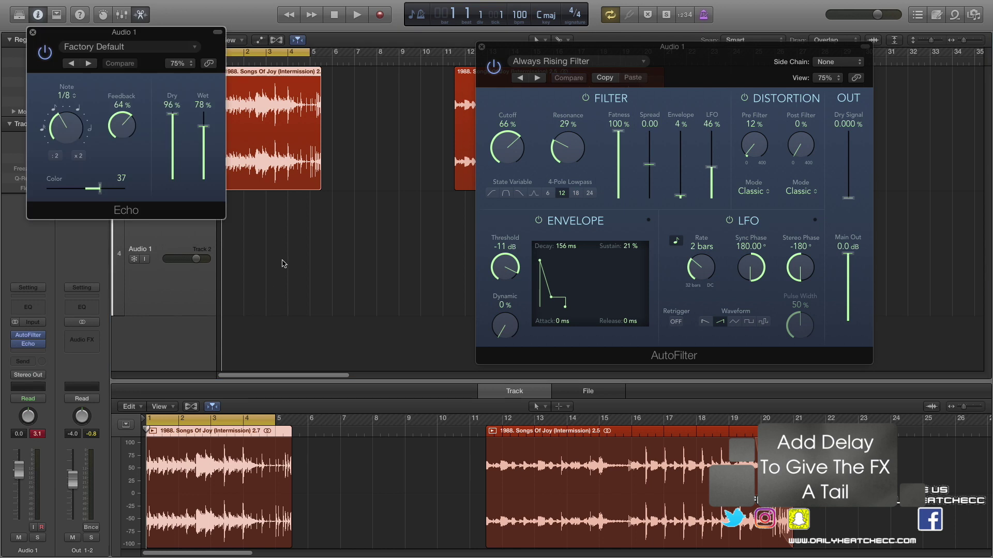
Set the Echo's wet level to 20% while auditioning the loop, then close its window and stop playback.
key(space)
drag(203, 126, 202, 172)
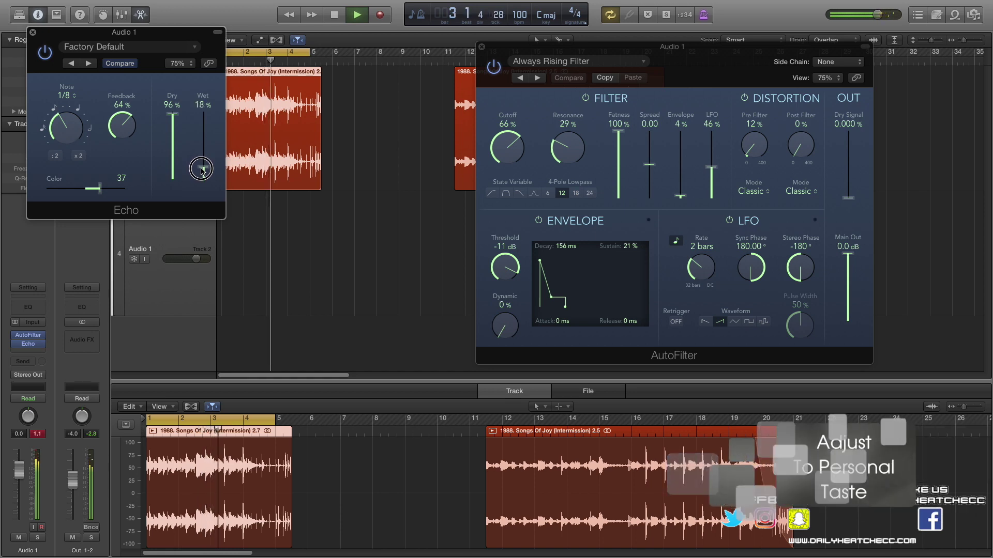
drag(201, 170, 202, 170)
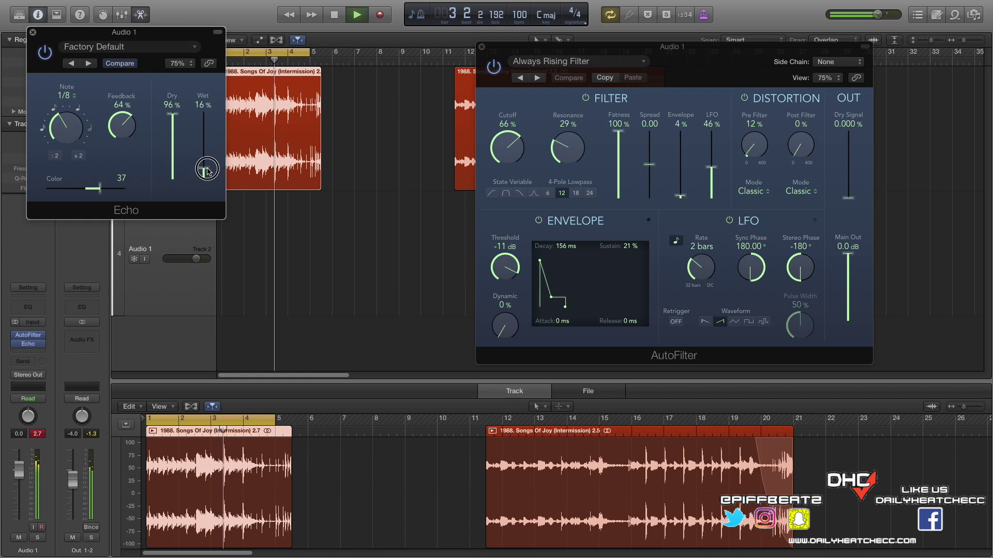
drag(208, 172, 209, 169)
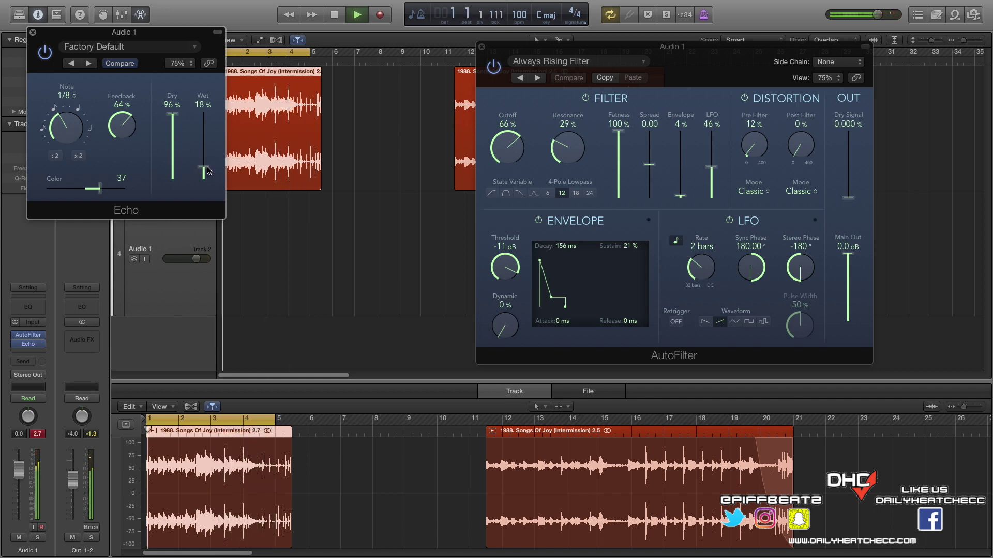
drag(208, 170, 211, 169)
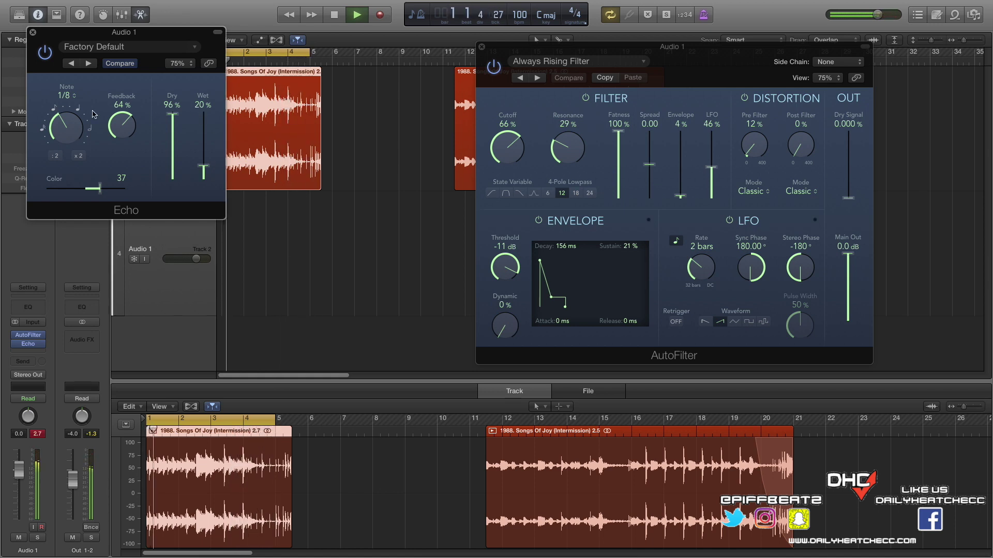
click(33, 32)
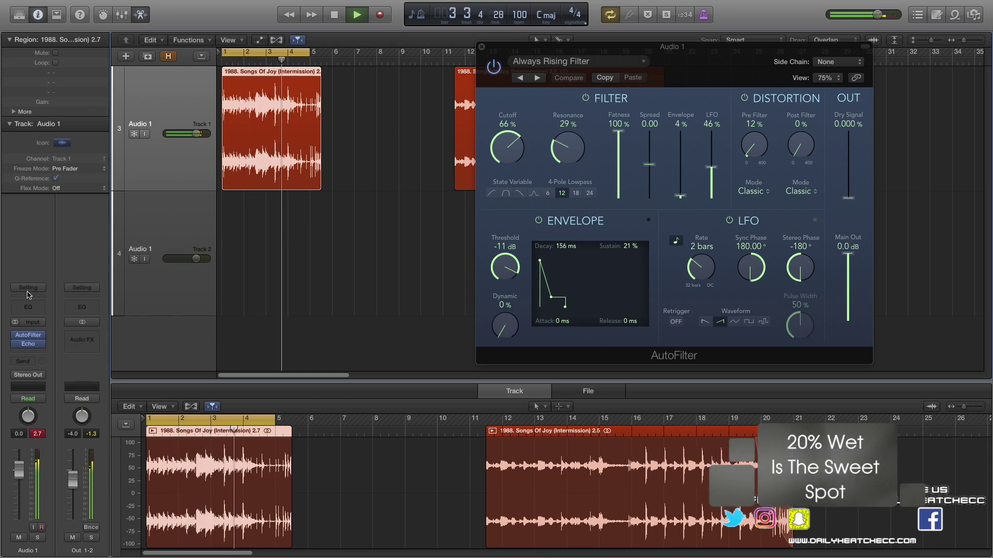
key(space)
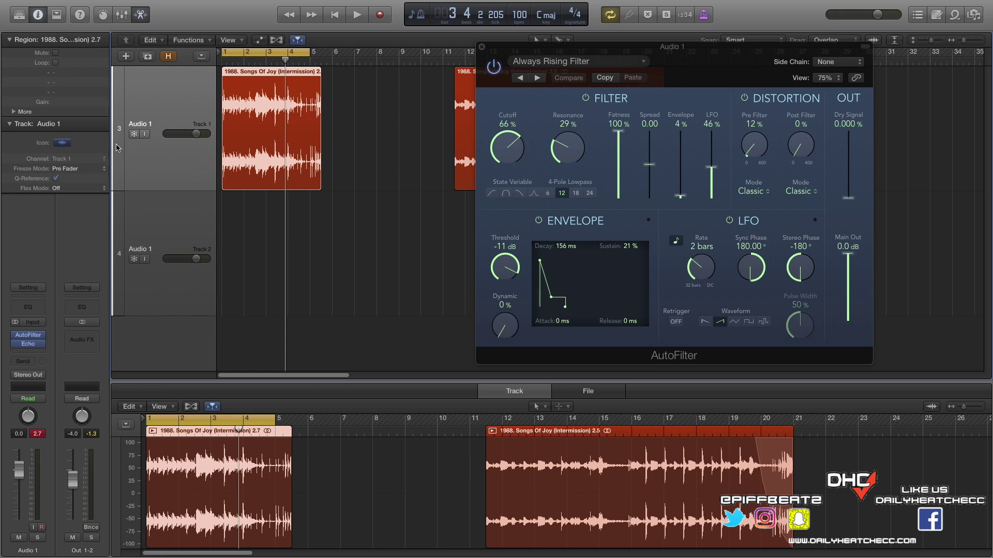
Add a Channel EQ to the Audio 1 track and load the Telephone EQ preset from EQ Tools.
click(39, 309)
click(156, 50)
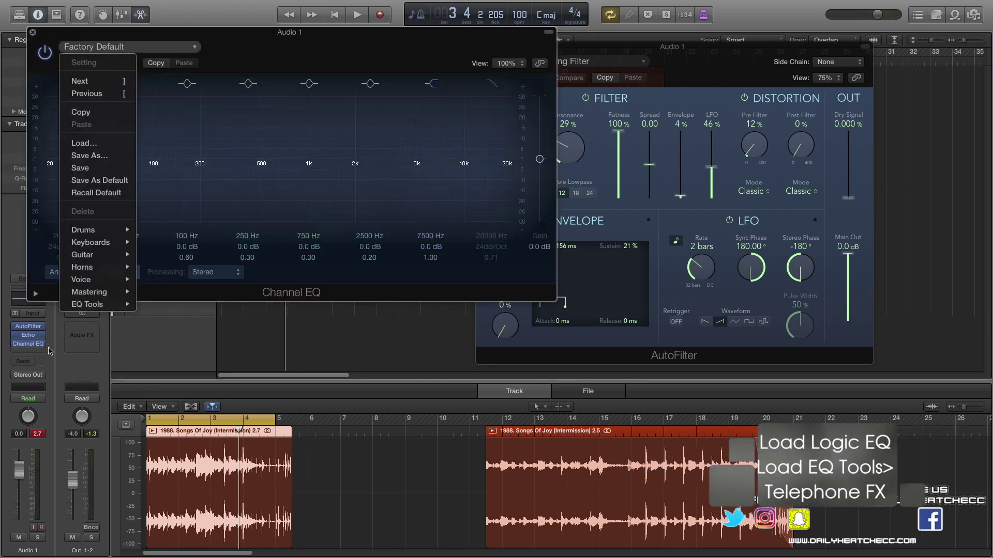
mouse_move(87, 305)
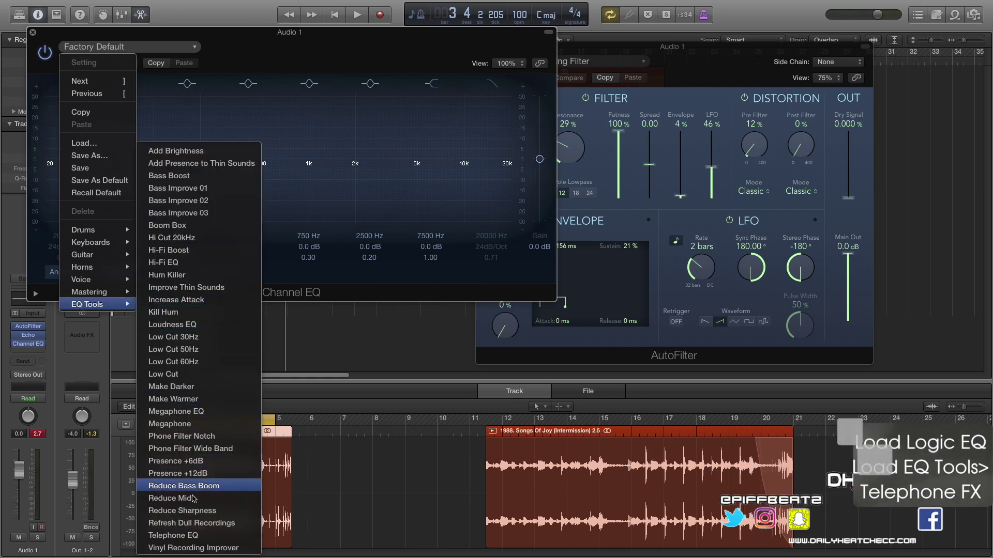
click(180, 535)
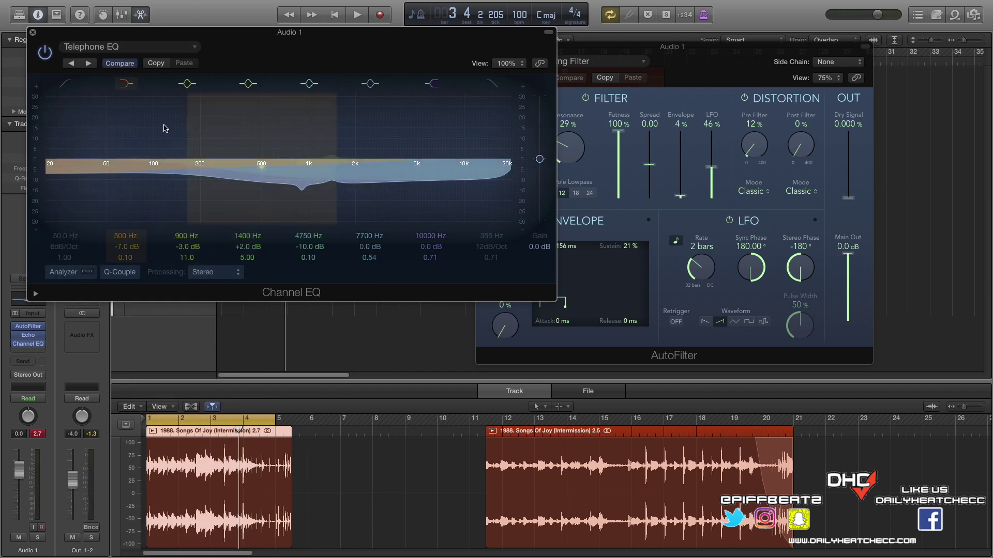
Play the loop, move the Channel EQ window clear of the channel strips, and set the Out 1-2 level to -2.0 dB.
key(space)
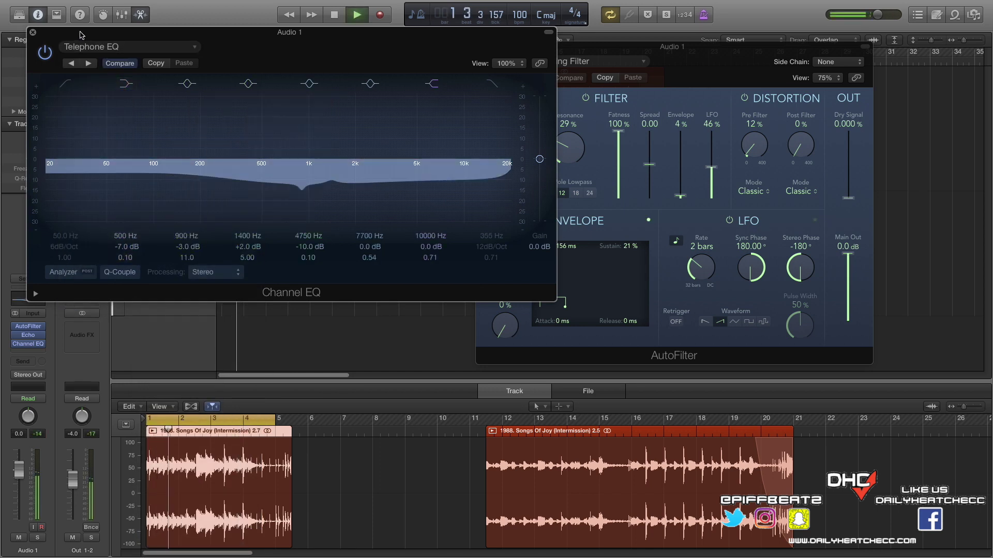
drag(80, 35, 408, 66)
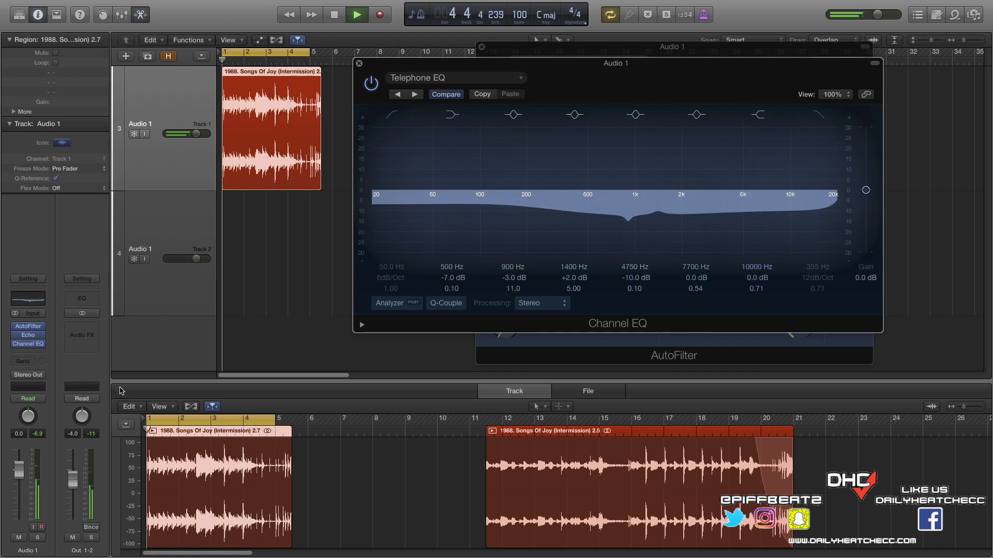
drag(73, 479, 75, 469)
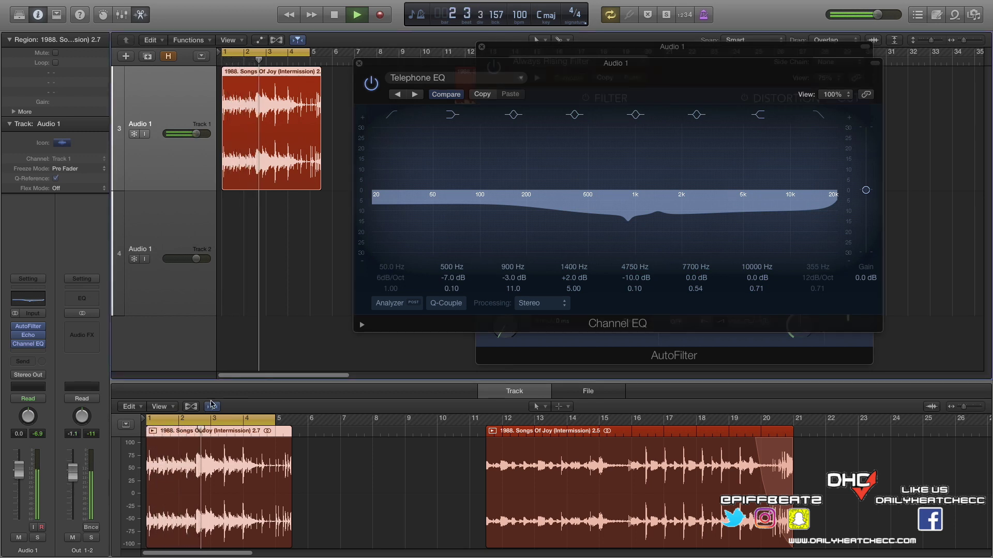
drag(73, 473, 74, 476)
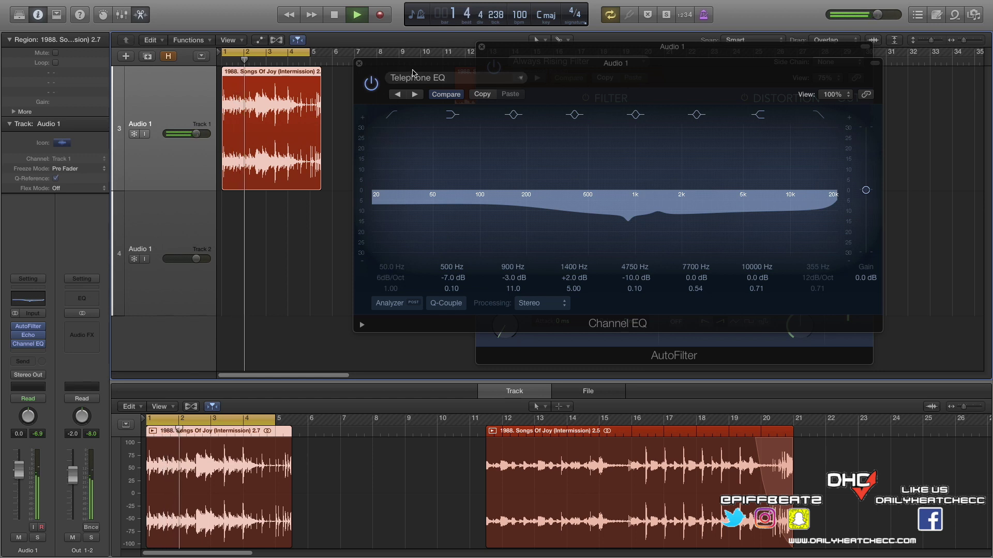
Reorder the Audio 1 effects chain to Channel EQ, Echo, AutoFilter, and stop playback.
click(27, 345)
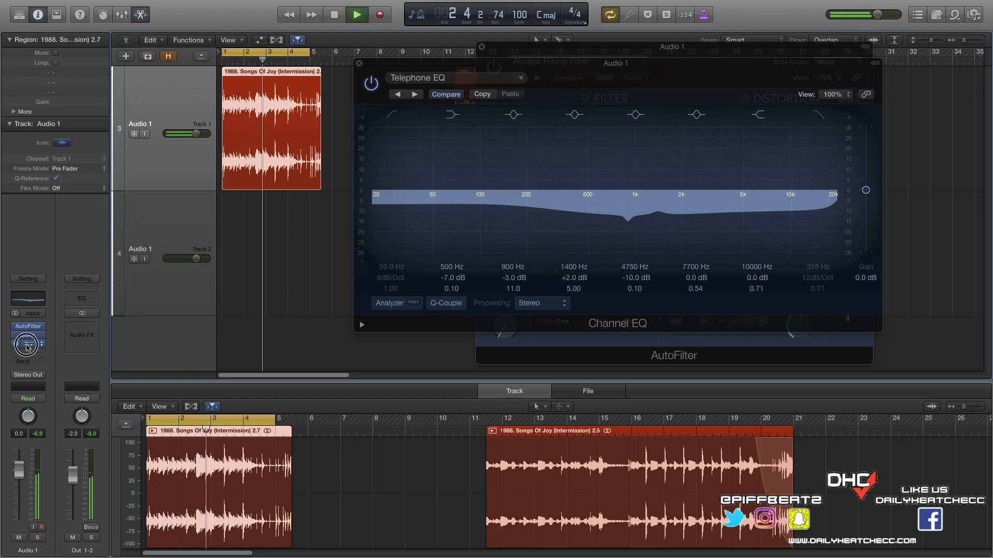
drag(27, 346, 29, 329)
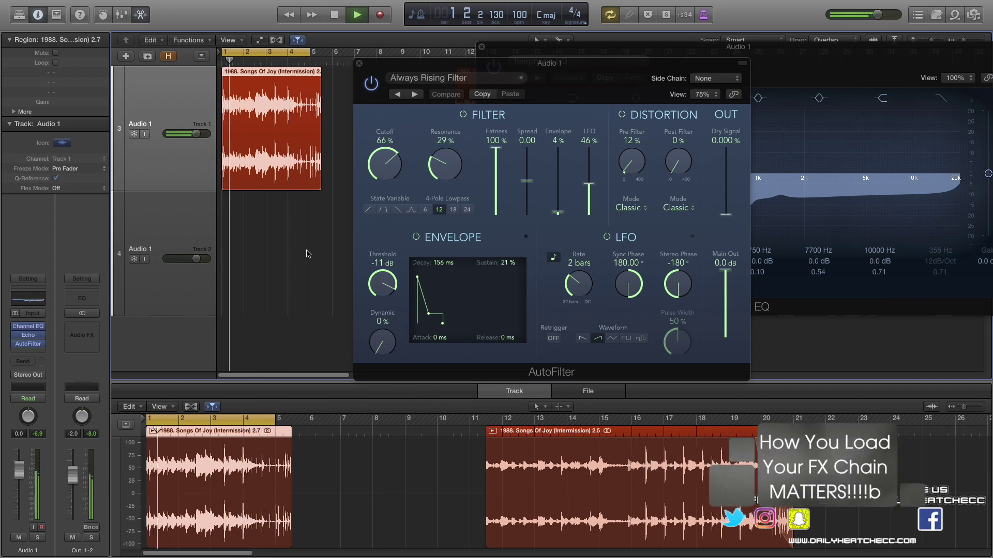
key(space)
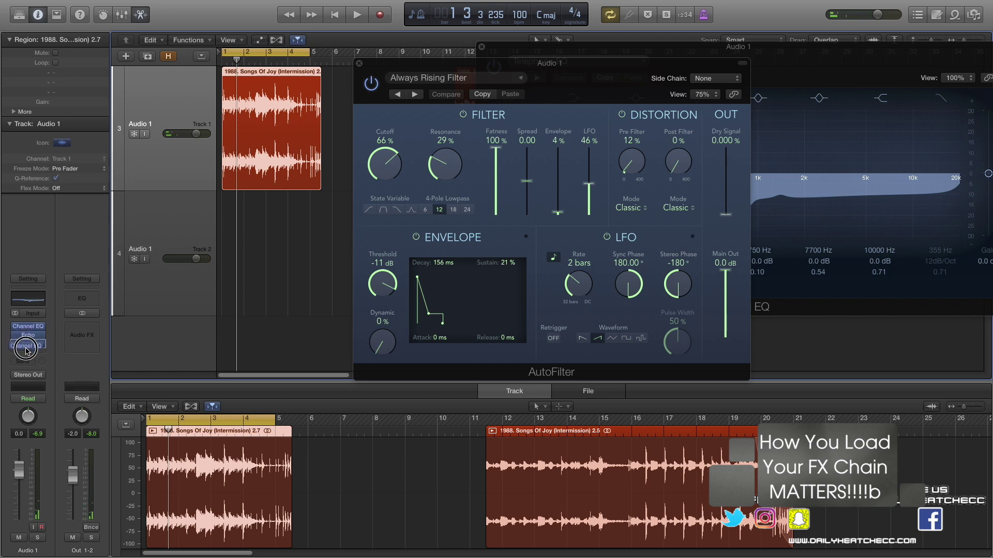
drag(26, 351, 35, 315)
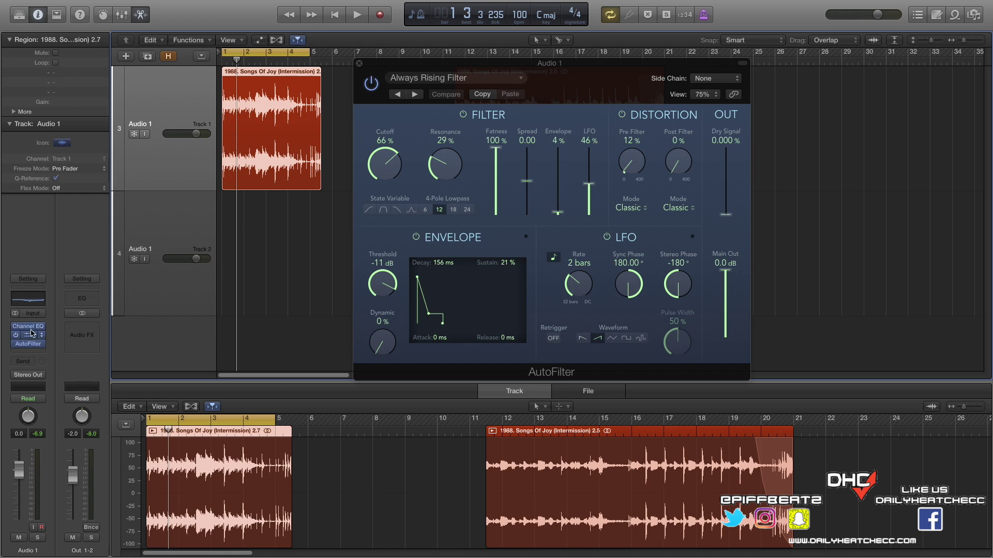